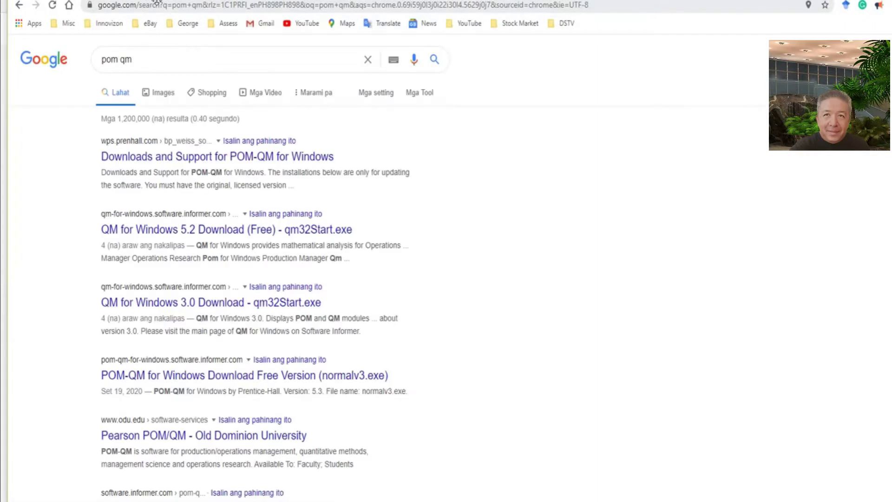
# Open the Pearson 'Downloads and Support for POM-QM for Windows' result from the pom qm search
pyautogui.click(229, 161)
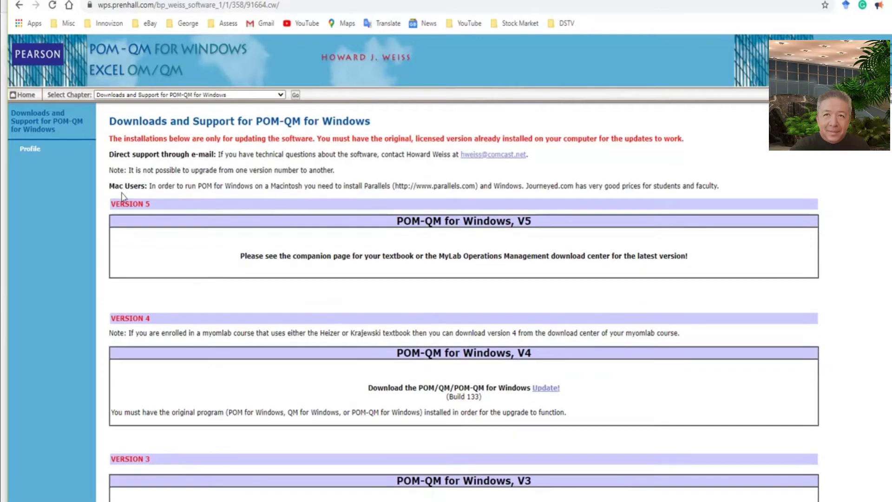
# Scroll through the Pearson page's version sections to the Version 4 Build 133 update offer
pyautogui.scroll(-3, 121, 197)
pyautogui.scroll(3, 121, 197)
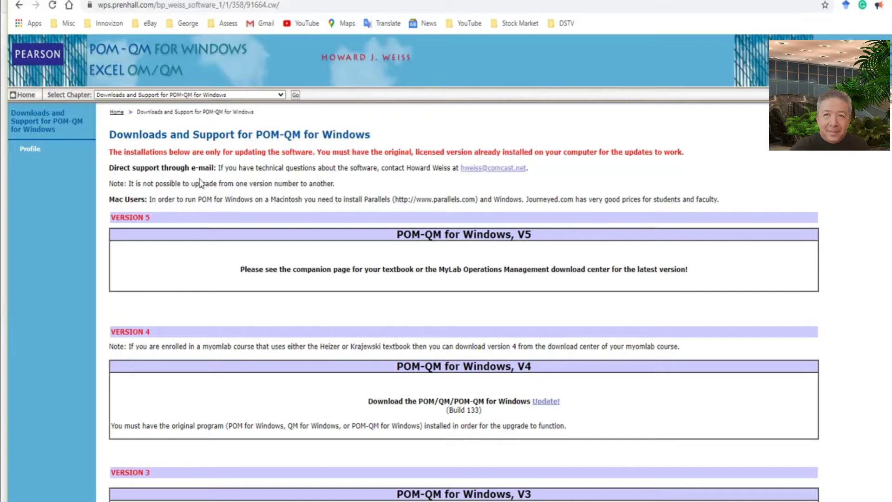
pyautogui.click(281, 95)
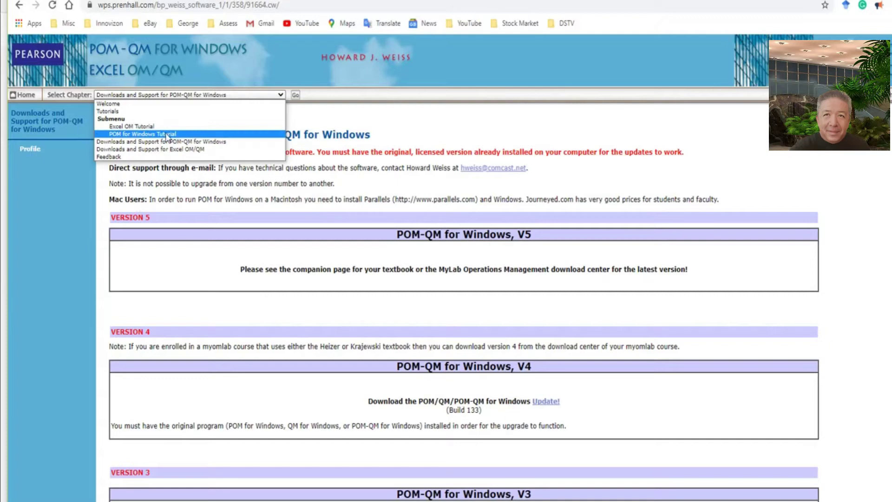
pyautogui.click(81, 253)
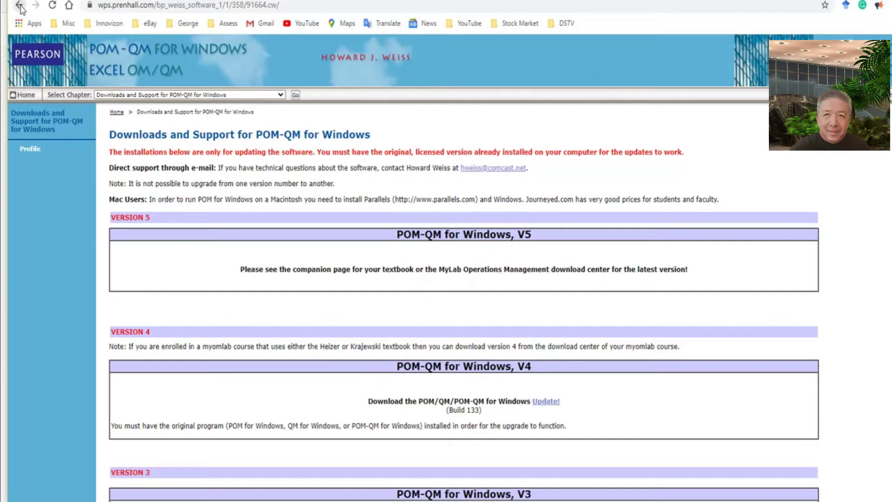
# Go back to the search results and open the 'POM-QM for Windows Download Free Version (normalv3.exe)' result
pyautogui.click(20, 7)
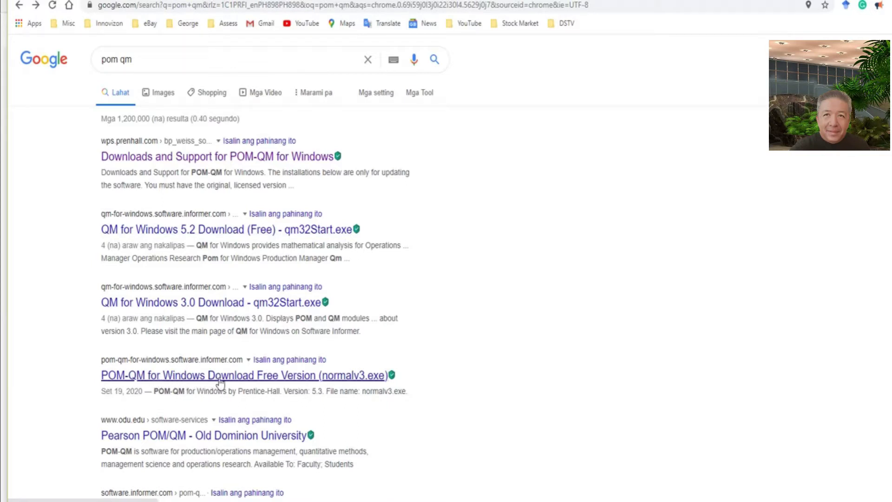
pyautogui.click(294, 380)
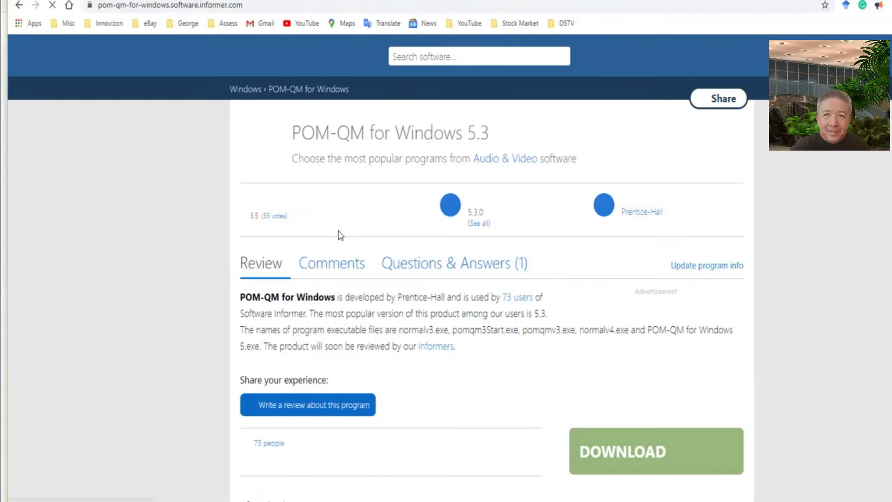
# Start the Software Informer POM-QM download, decline its client, and visit the developer's Pearson home page
pyautogui.scroll(-1, 128, 328)
pyautogui.scroll(-3, 131, 327)
pyautogui.scroll(-3, 131, 329)
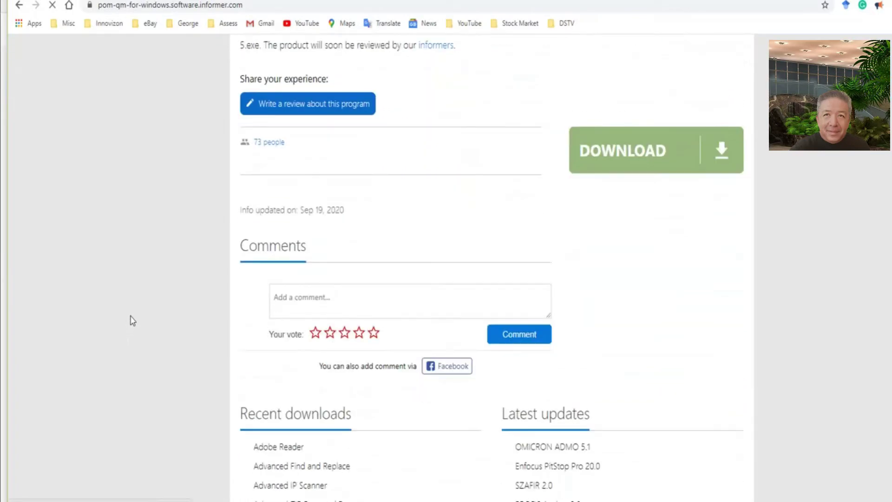
pyautogui.scroll(1, 132, 325)
pyautogui.scroll(4, 133, 320)
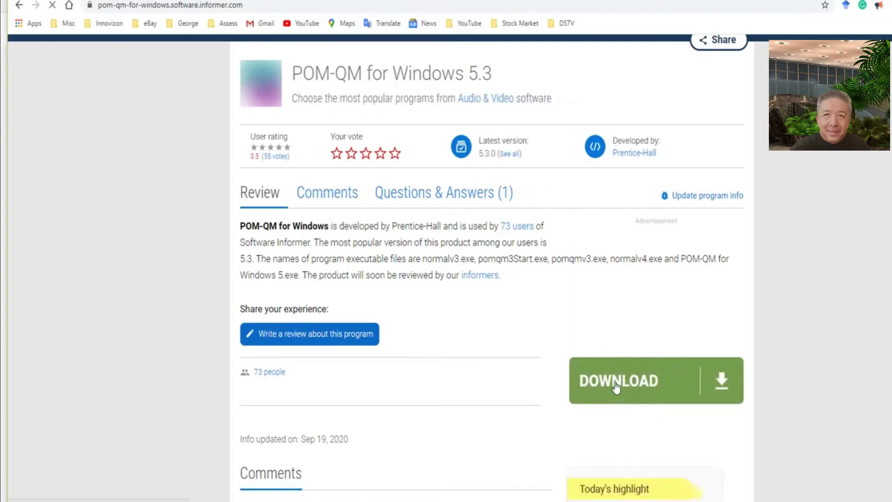
pyautogui.click(616, 387)
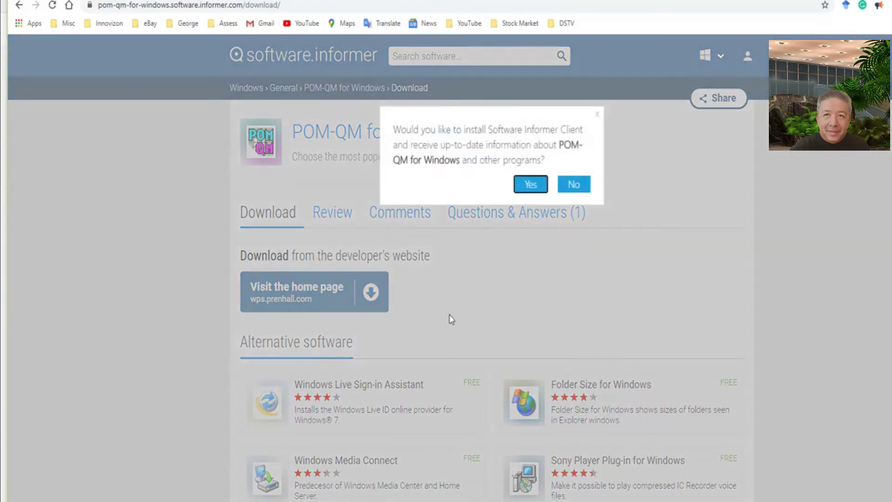
pyautogui.click(577, 189)
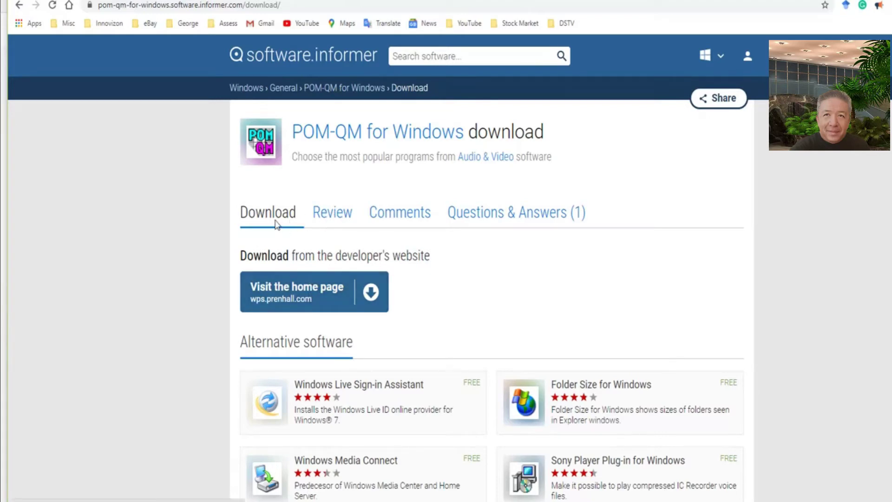
pyautogui.click(328, 303)
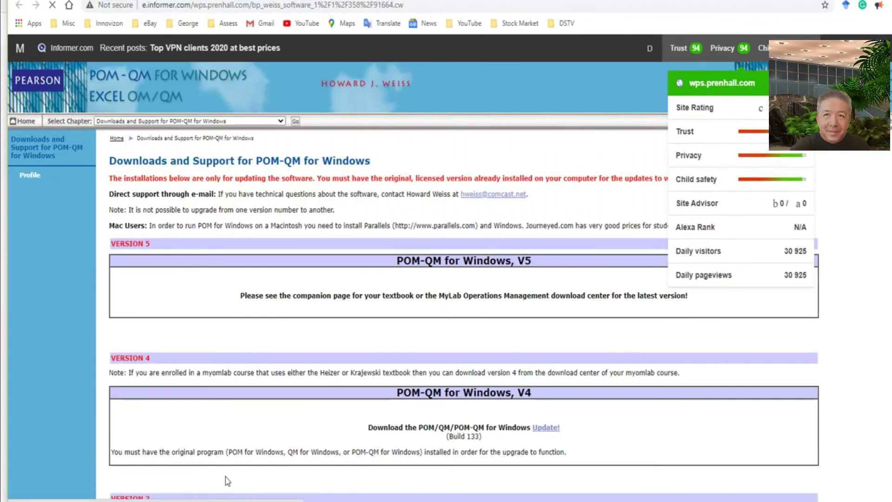
# Request the Version 4 Build 133 update download and confirm the Save prompt
pyautogui.scroll(-1, 229, 279)
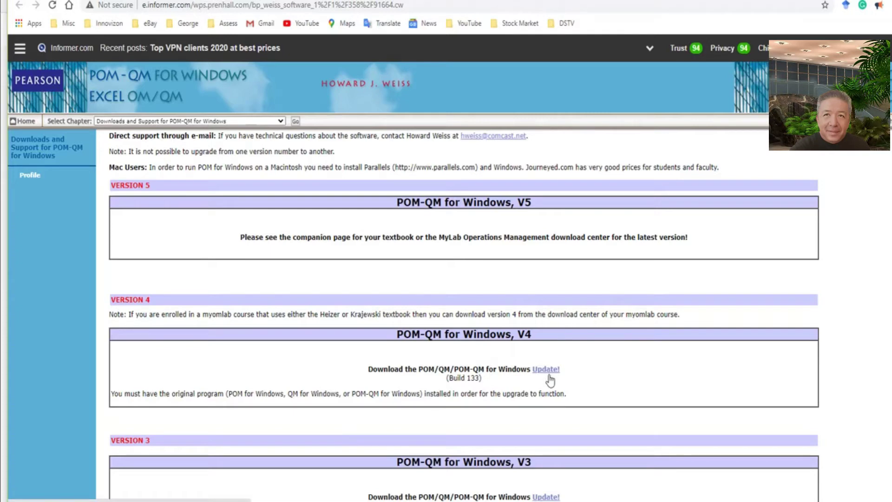
pyautogui.scroll(-1, 541, 388)
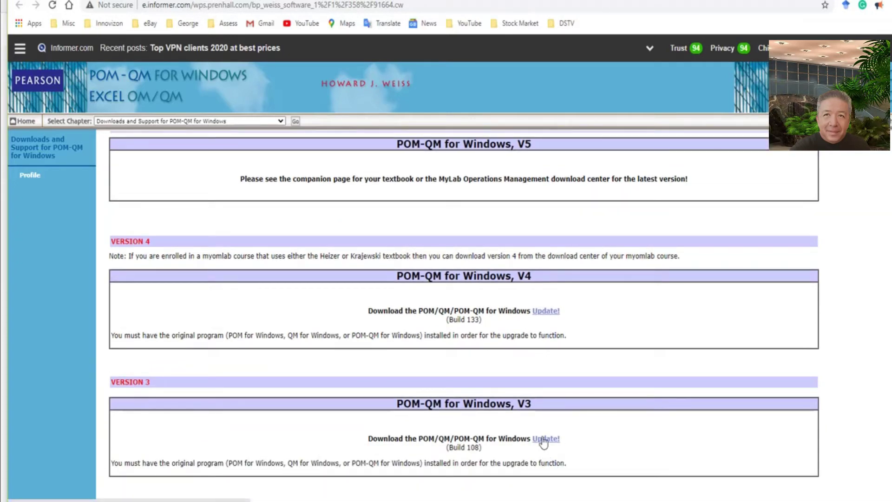
pyautogui.scroll(-1, 549, 441)
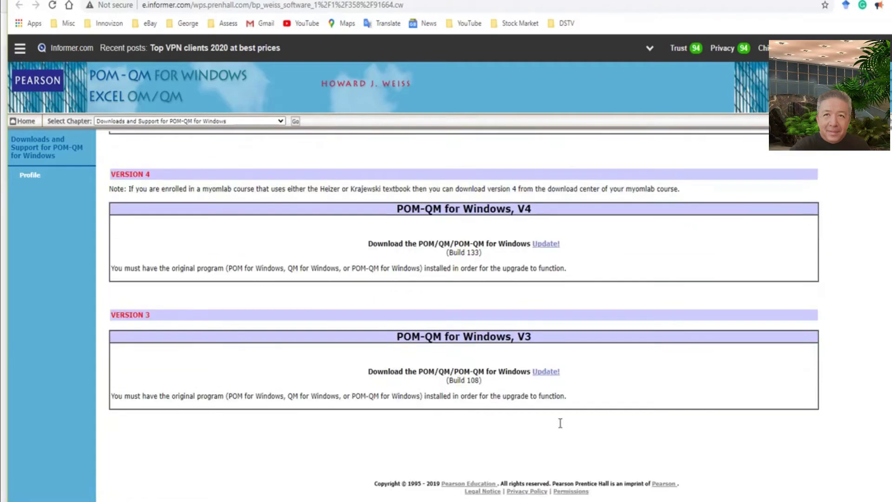
pyautogui.scroll(3, 561, 423)
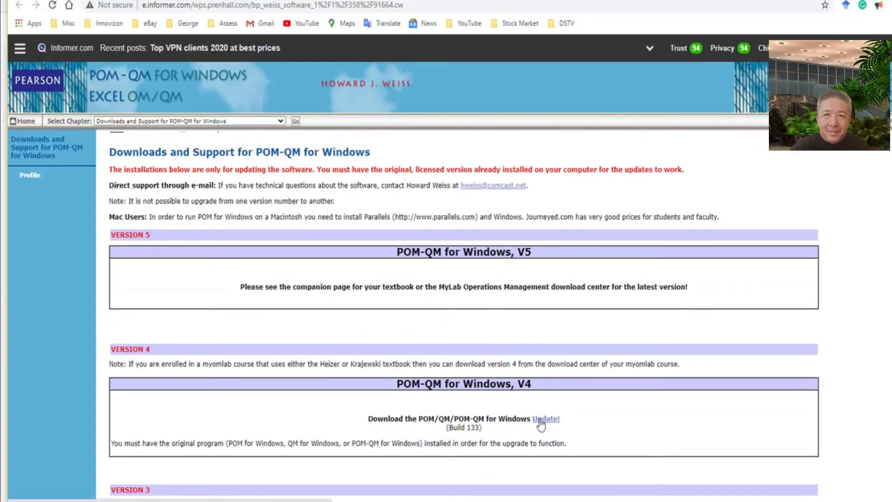
pyautogui.click(540, 420)
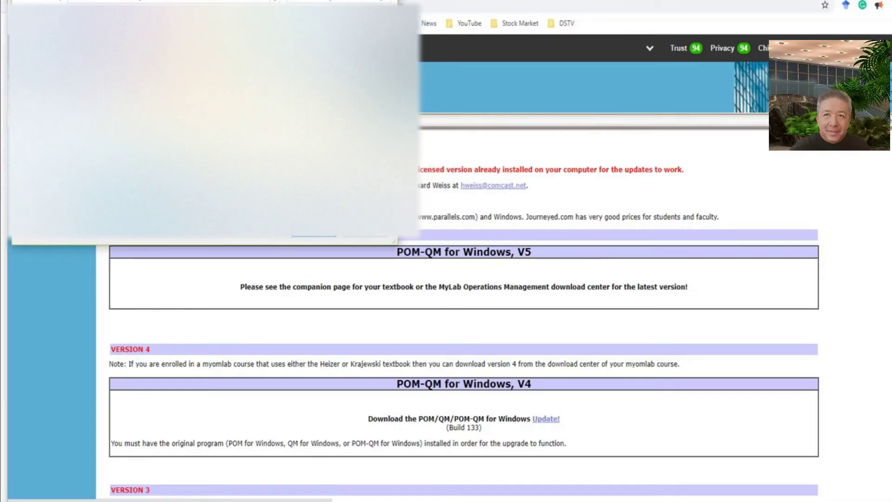
pyautogui.click(371, 240)
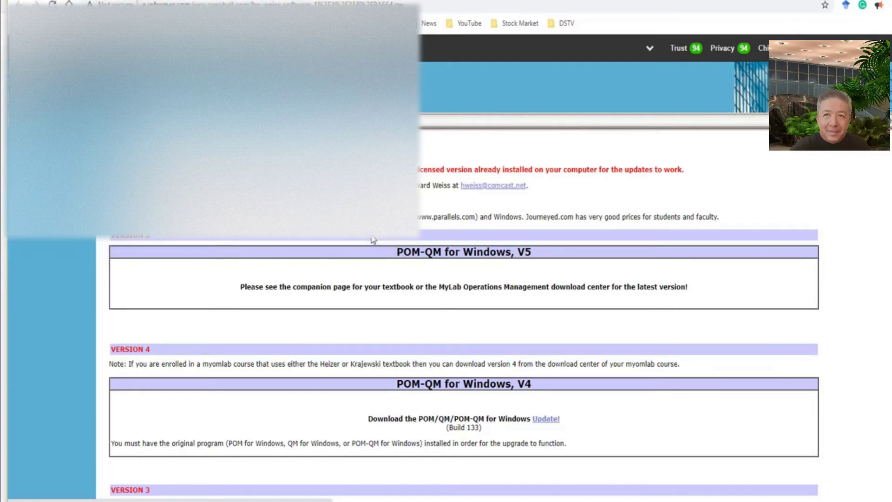
pyautogui.scroll(-1, 381, 325)
pyautogui.scroll(-3, 395, 357)
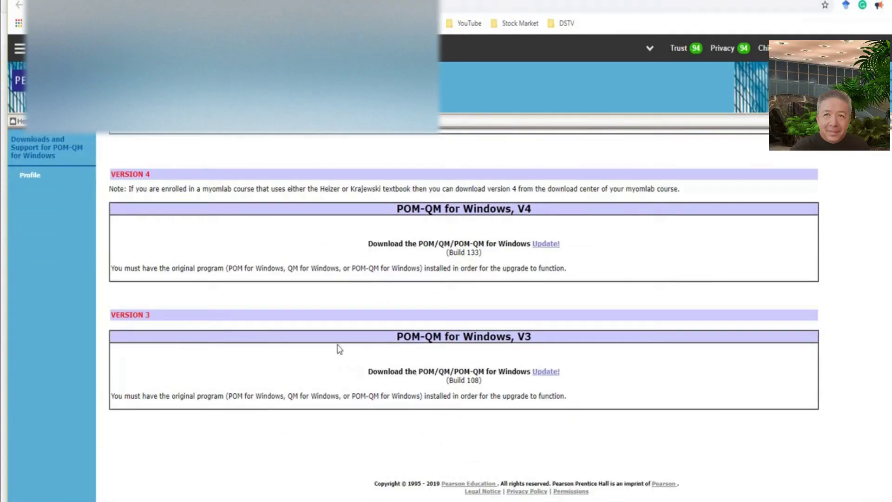
pyautogui.scroll(4, 213, 343)
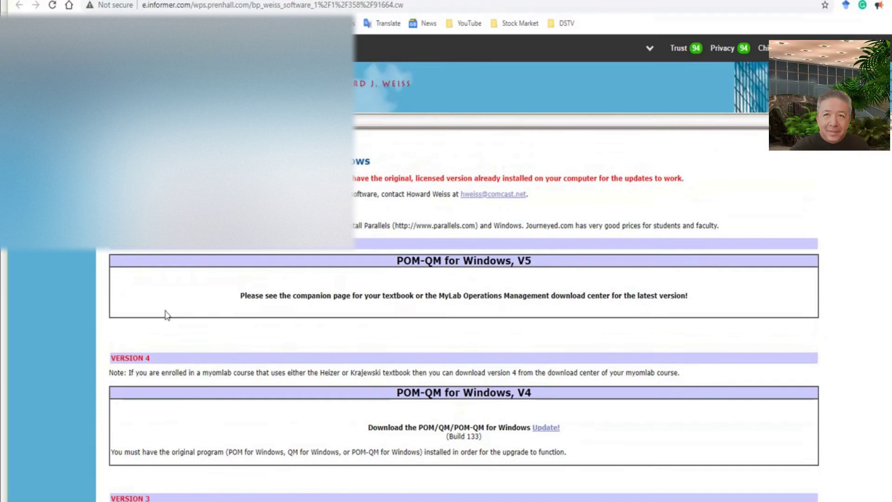
pyautogui.scroll(-2, 389, 386)
pyautogui.scroll(3, 389, 386)
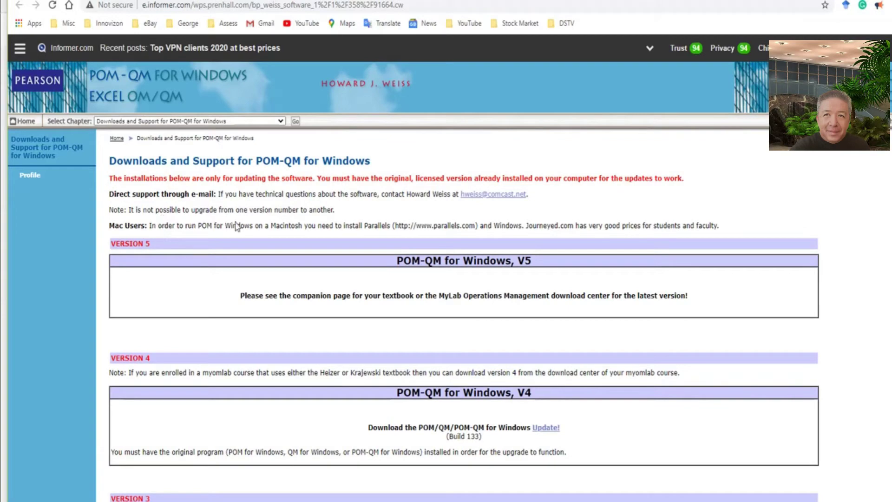
pyautogui.scroll(-2, 419, 397)
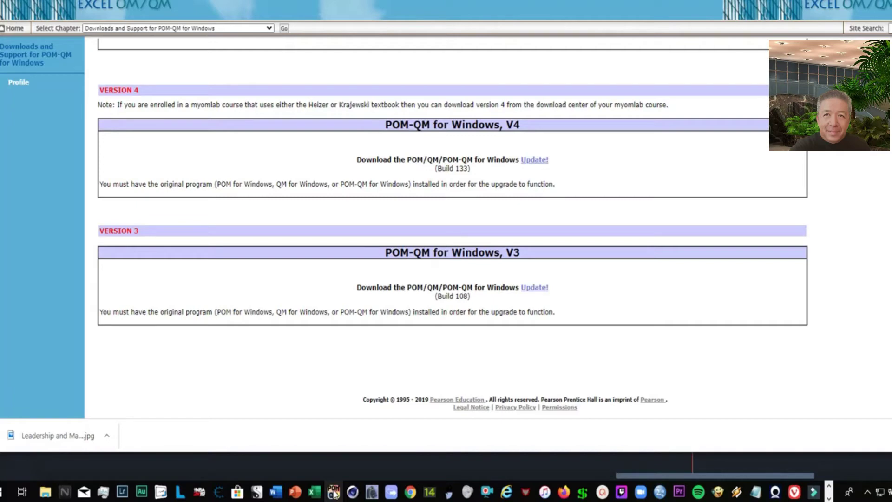
# Launch POM-QM for Windows from the taskbar, bringing up the Version 5.2 Build 128 Quick Start
pyautogui.click(335, 494)
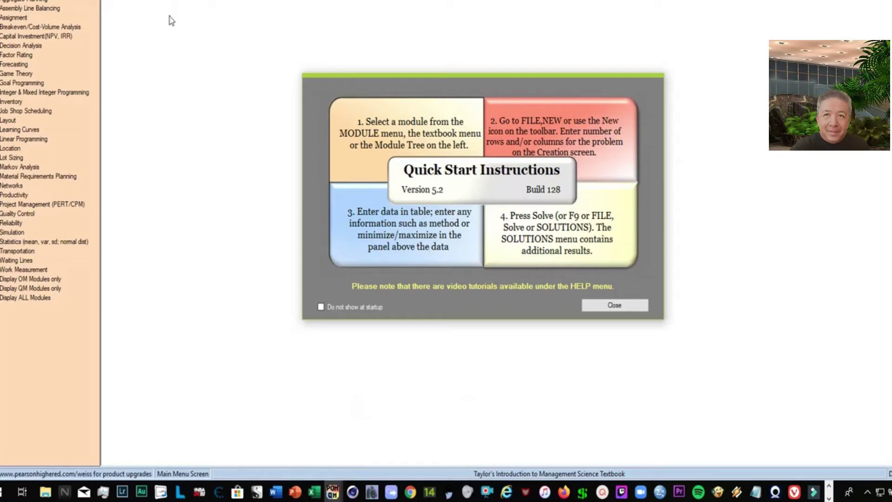
# Close Quick Start, expand Aggregate Planning without creating a data set, and expand Breakeven/Cost-Volume Analysis
pyautogui.press('Escape')
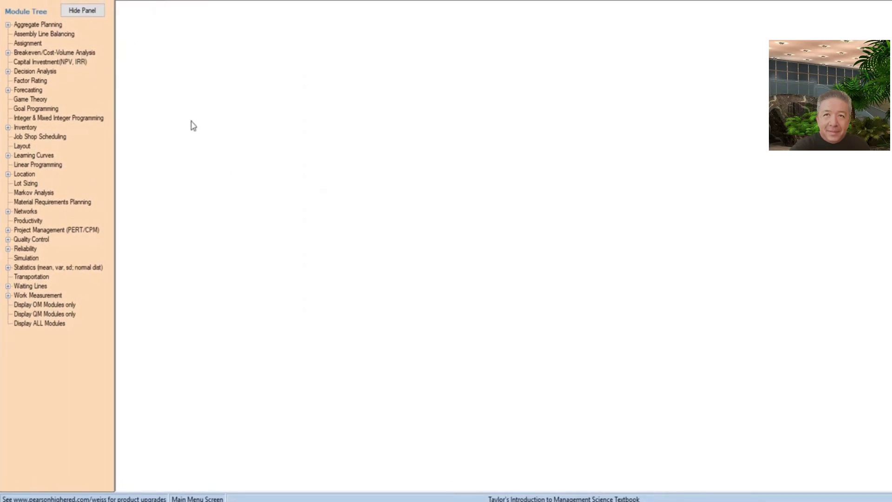
pyautogui.click(38, 24)
pyautogui.click(44, 35)
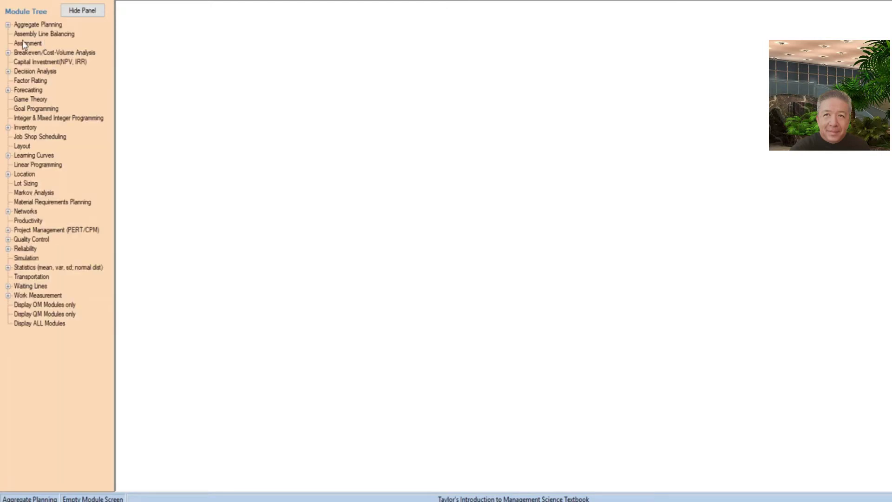
pyautogui.click(35, 52)
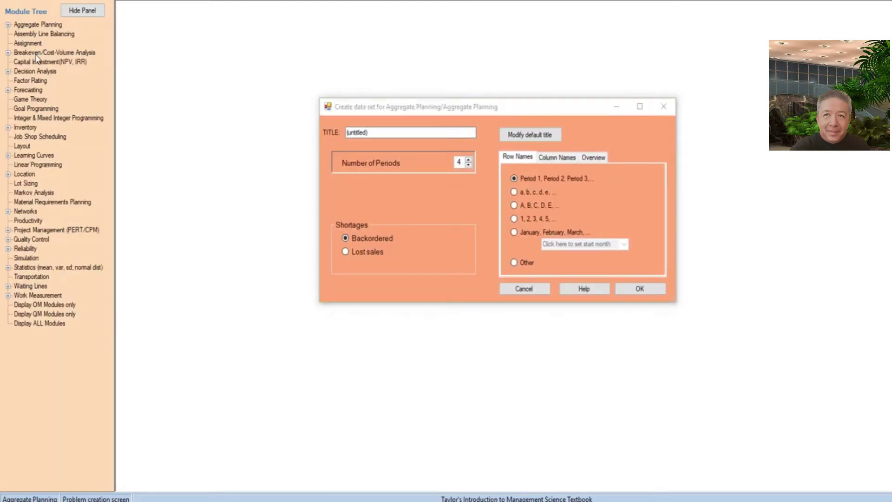
pyautogui.click(539, 291)
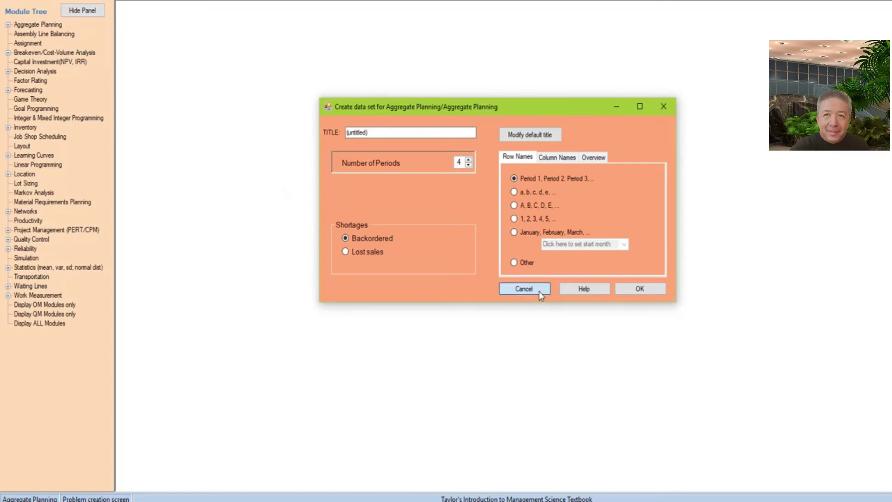
pyautogui.click(8, 71)
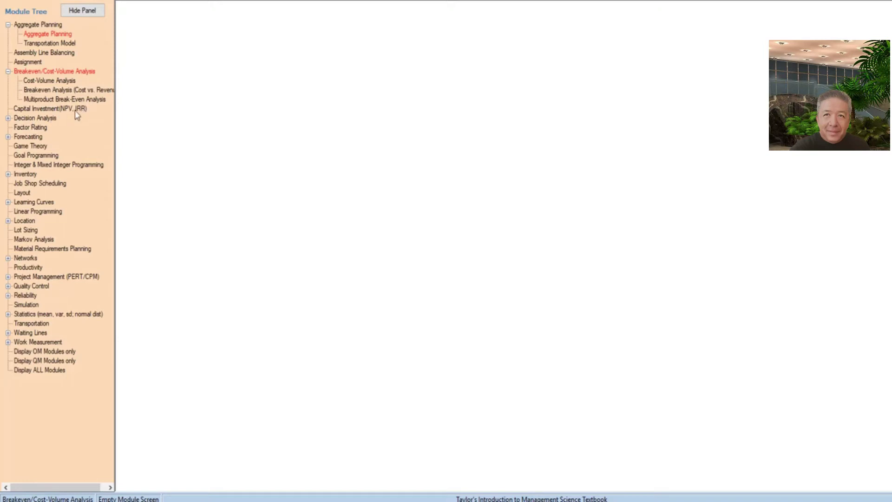
# Expand Decision Analysis and Forecasting, cancel a Regression Projector data set, then expand Inventory
pyautogui.click(8, 118)
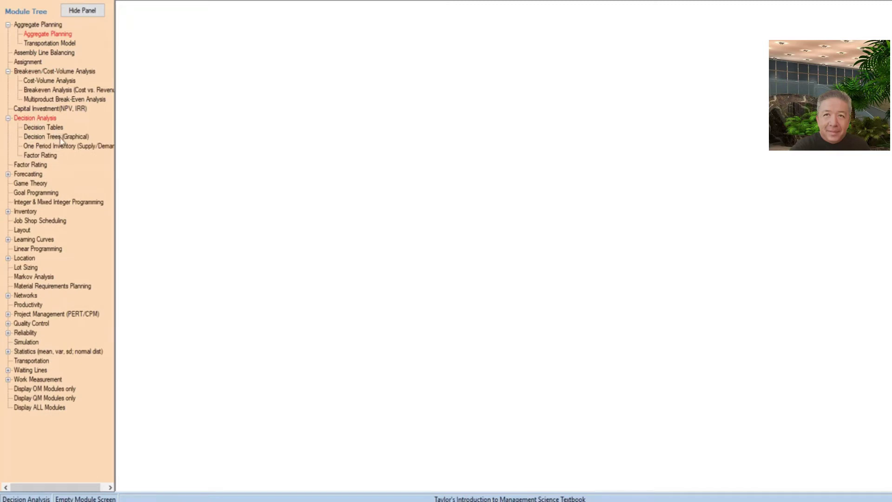
pyautogui.click(8, 174)
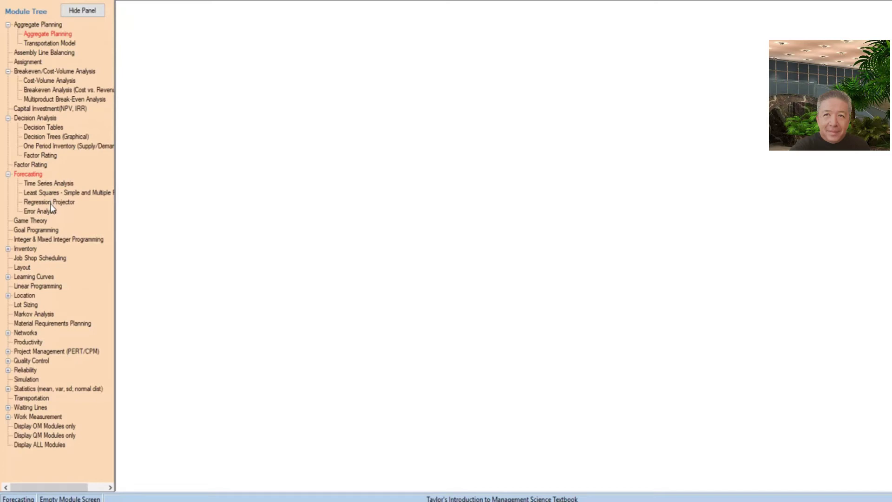
pyautogui.click(49, 202)
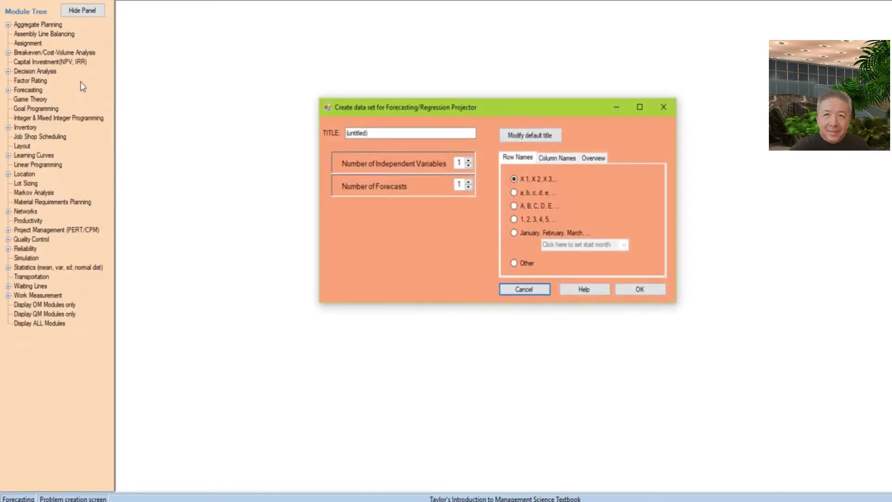
pyautogui.click(515, 292)
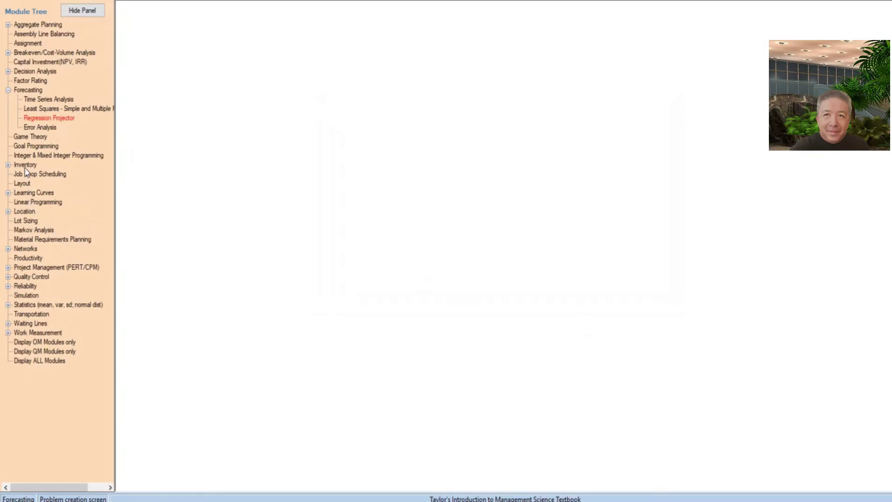
pyautogui.click(9, 165)
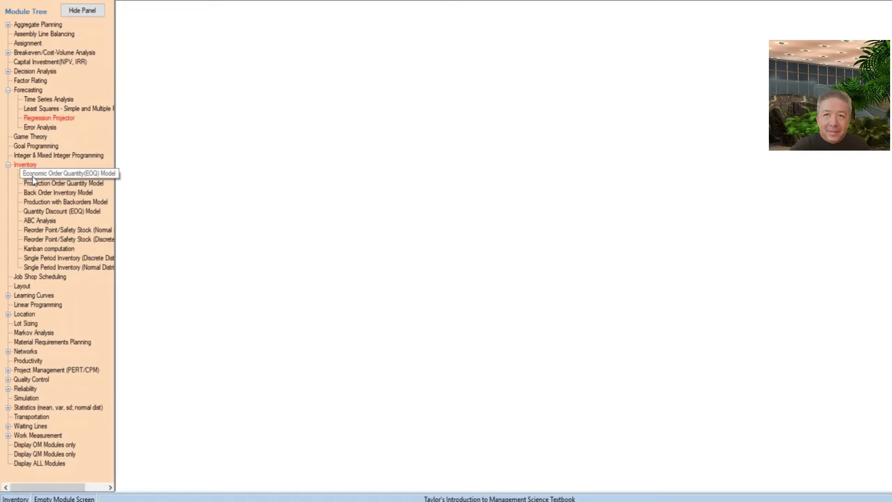
# Preview the Production with Backorders setup without creating data, then return to the Pearson downloads page
pyautogui.click(46, 177)
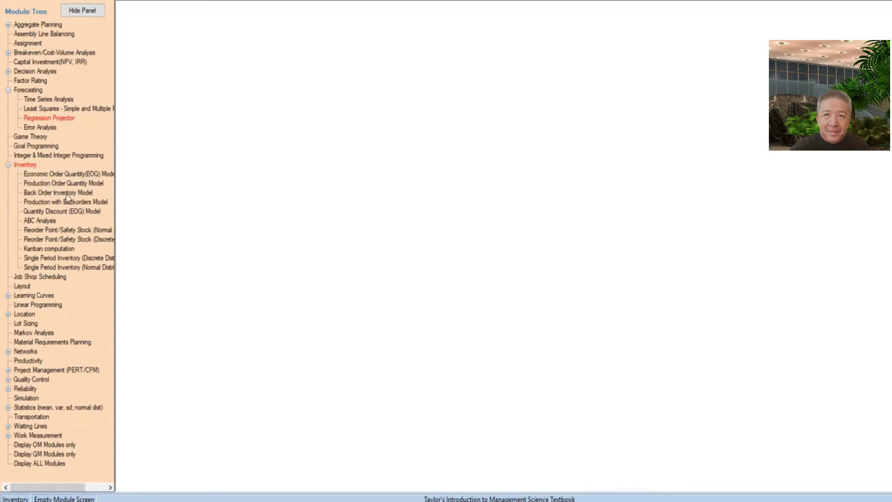
pyautogui.click(50, 202)
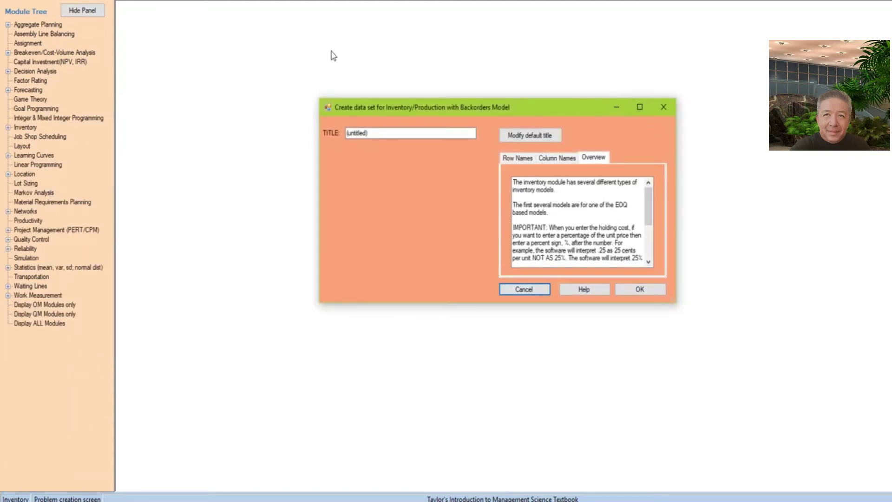
pyautogui.click(664, 108)
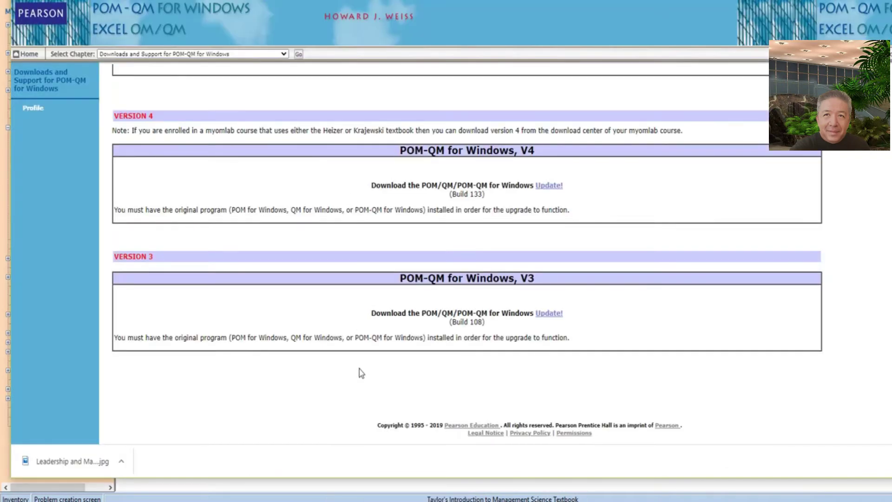
# Download the 759 KB POMQMV4 Build 133 update, allowing the popup and saving the file
pyautogui.scroll(3, 361, 369)
pyautogui.scroll(-2, 520, 352)
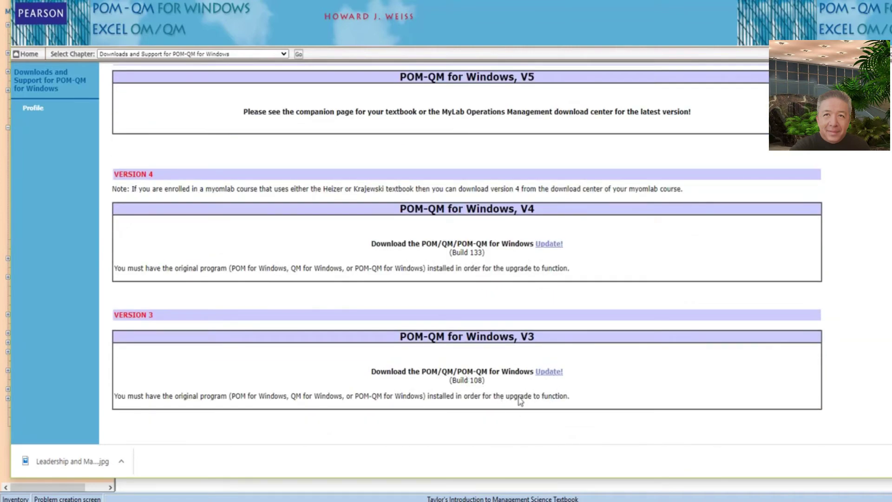
pyautogui.click(542, 249)
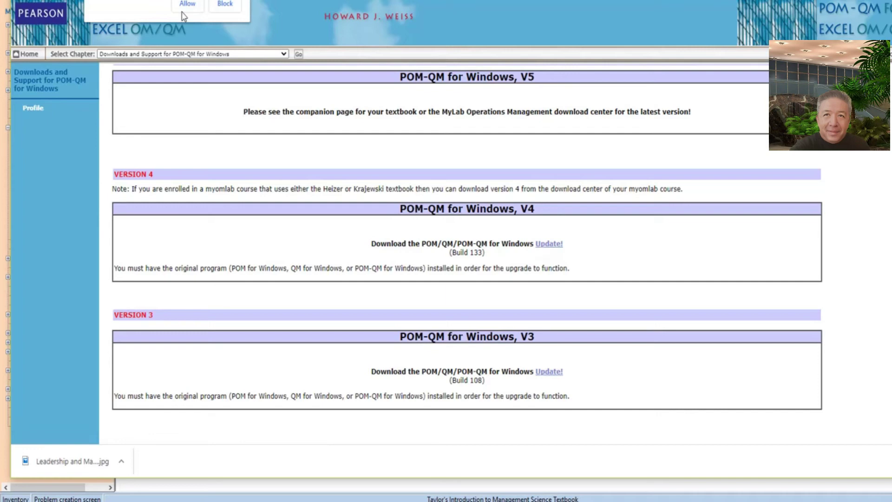
pyautogui.click(187, 5)
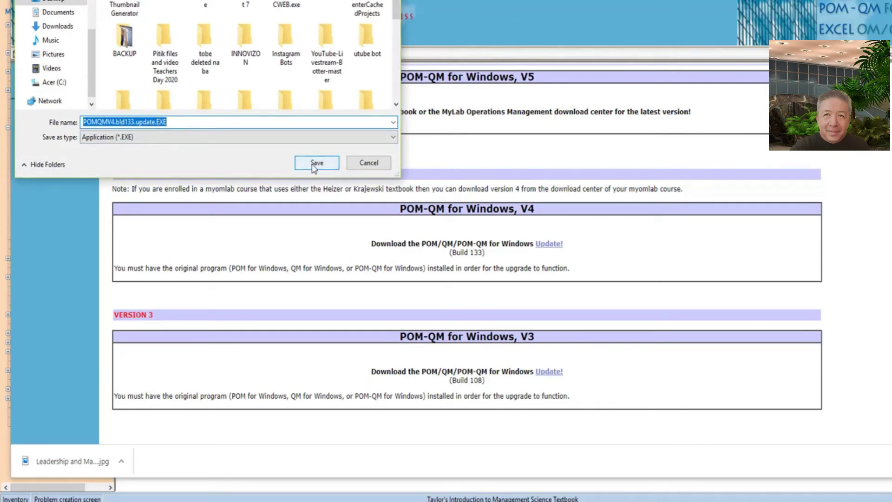
pyautogui.click(315, 164)
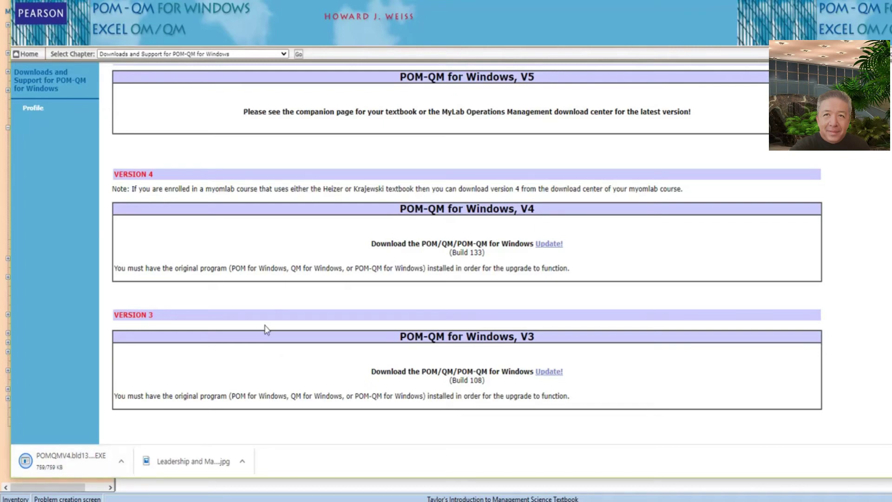
# Launch the downloaded POMQMV4 build 133 update installer from the browser's downloads bar
pyautogui.click(75, 472)
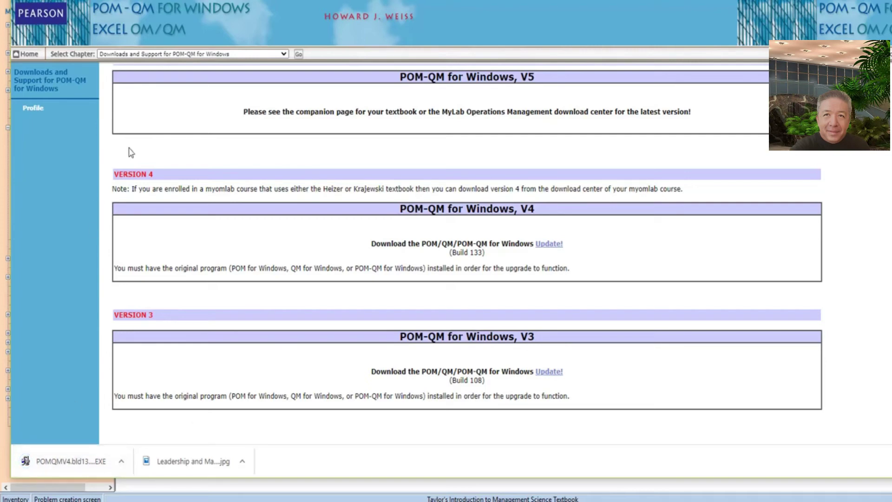
pyautogui.click(179, 54)
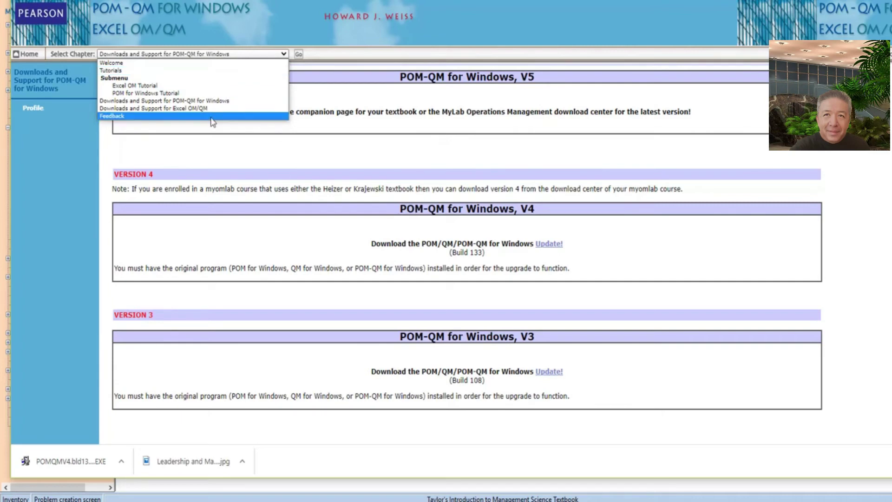
pyautogui.click(157, 103)
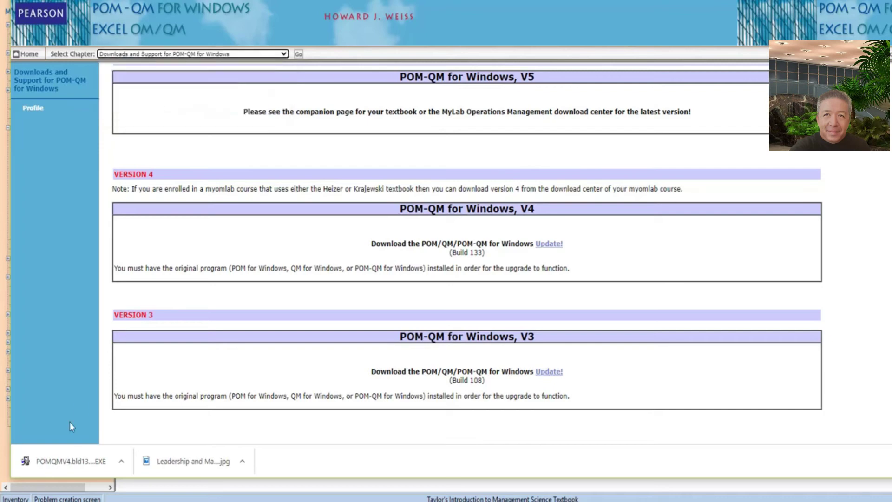
pyautogui.click(66, 464)
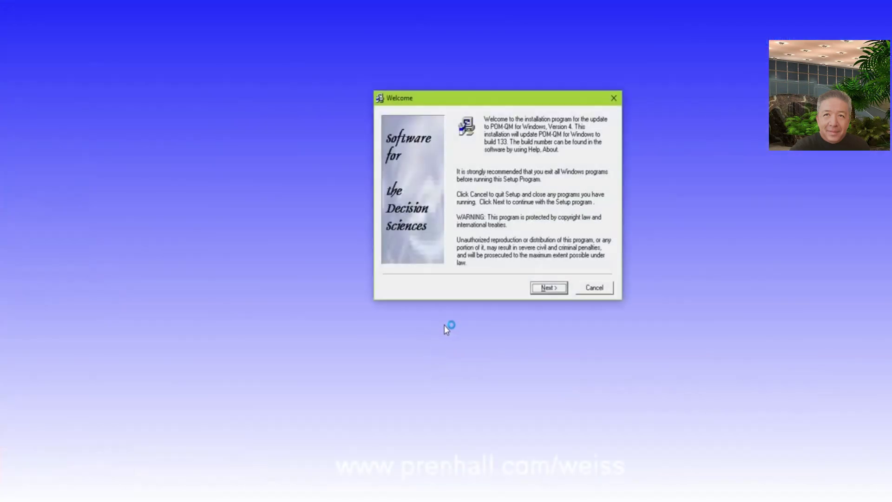
# Run the build 133 update installer with the default POMQMV4 destination folder through to Finish
pyautogui.click(548, 287)
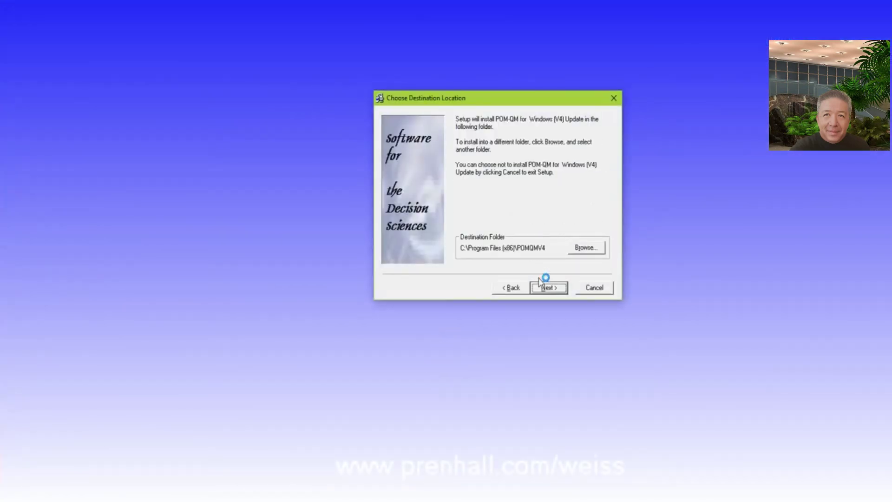
pyautogui.click(545, 288)
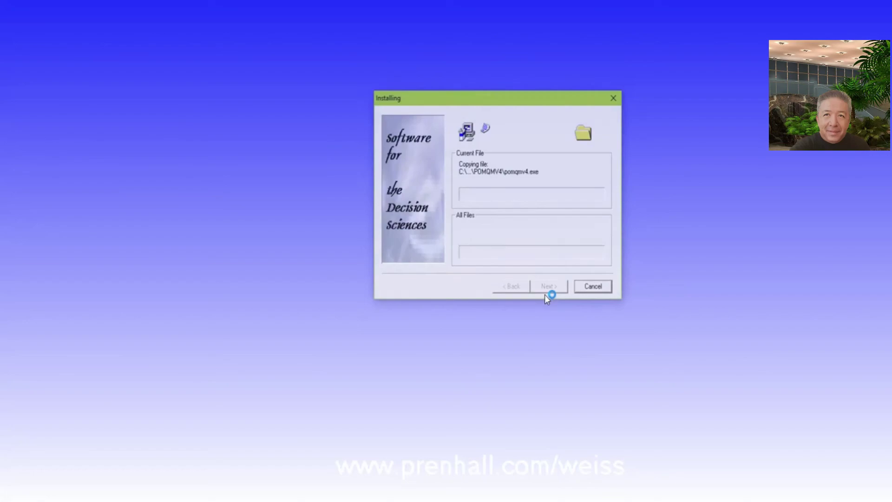
pyautogui.click(560, 289)
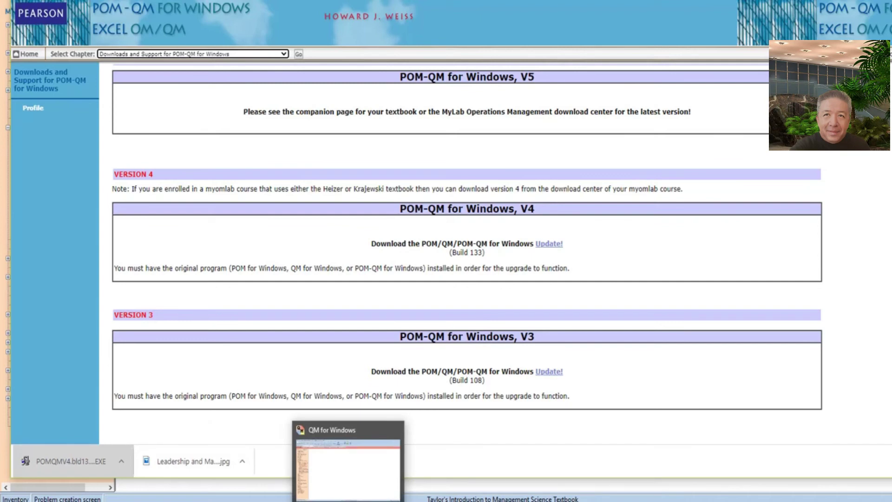
# Confirm quitting the old running POM-QM instance from the taskbar
pyautogui.click(396, 429)
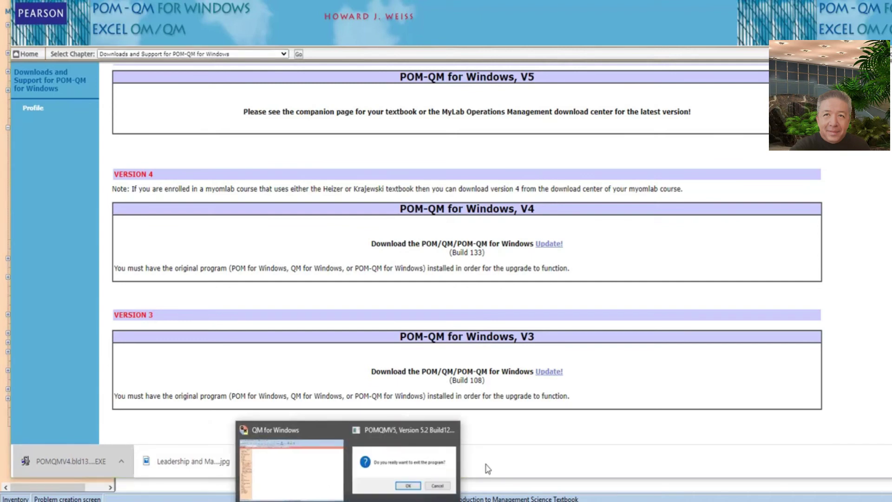
pyautogui.click(409, 469)
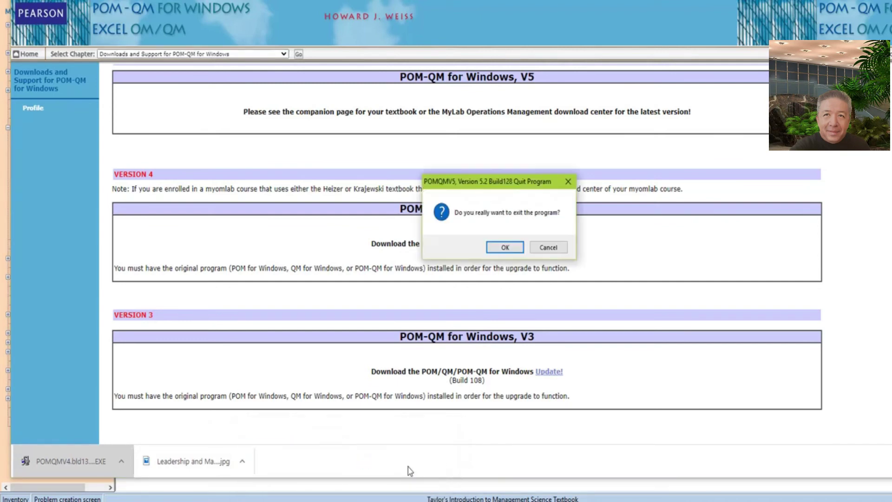
pyautogui.click(501, 245)
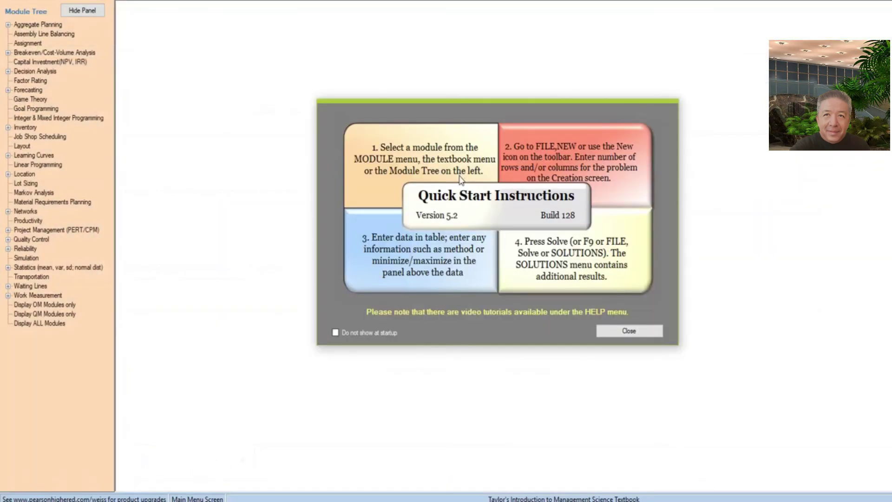
# Close the Quick Start window and exit POM-QM, confirming with OK
pyautogui.click(614, 331)
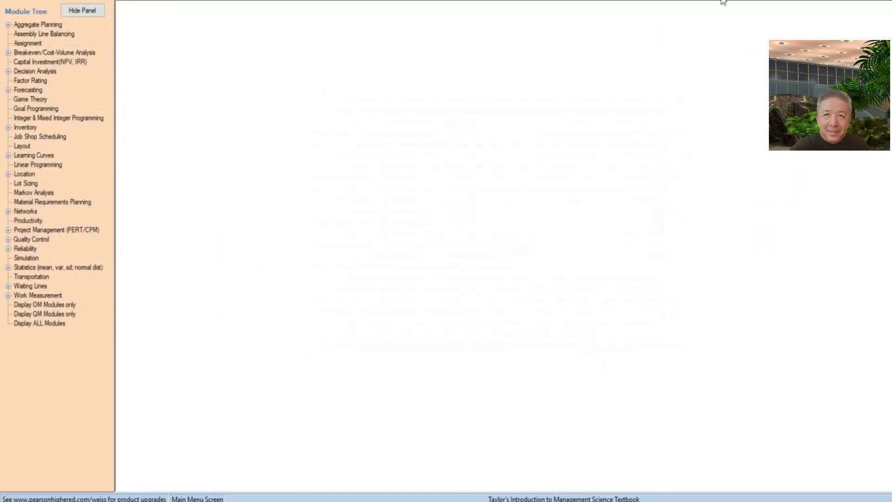
pyautogui.click(822, 10)
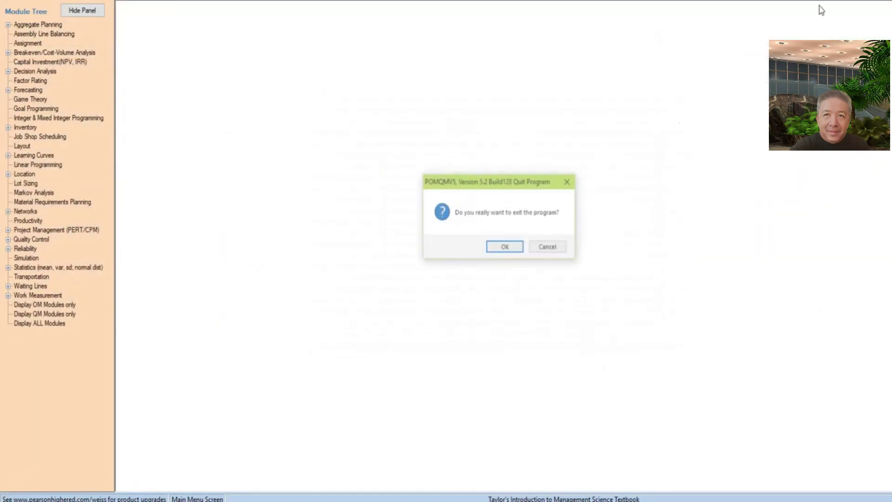
pyautogui.click(513, 249)
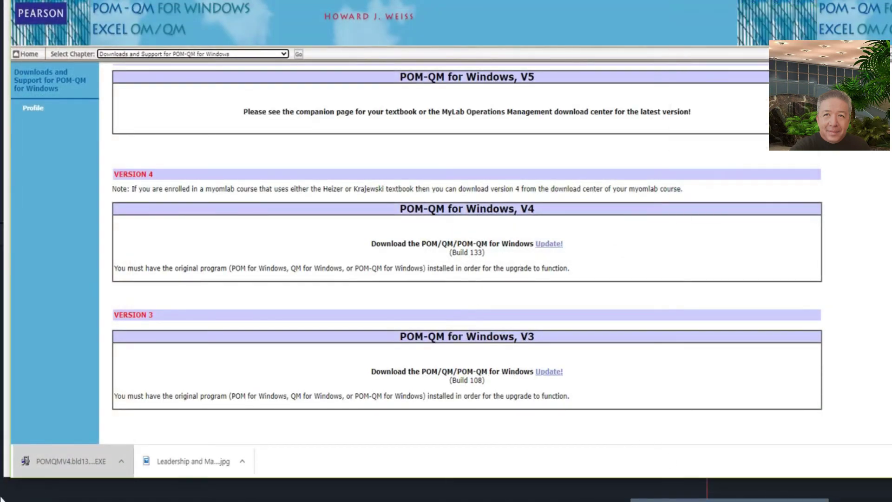
pyautogui.click(79, 467)
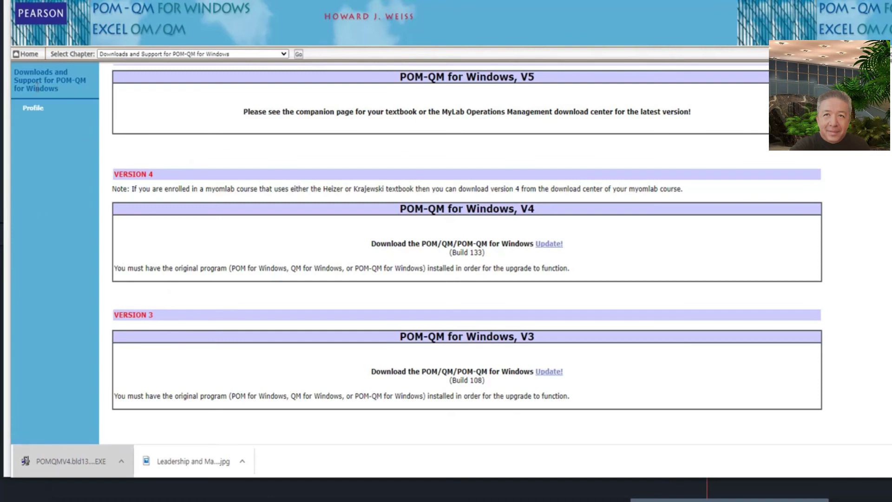
pyautogui.click(142, 54)
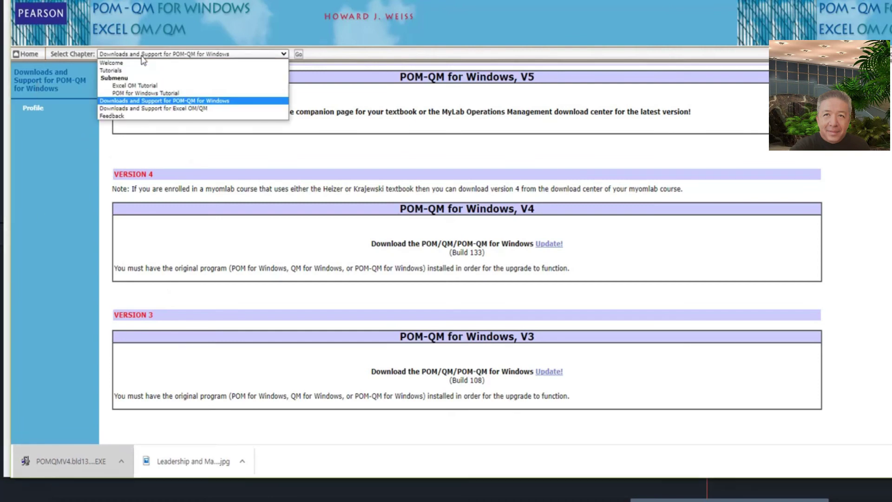
pyautogui.click(135, 105)
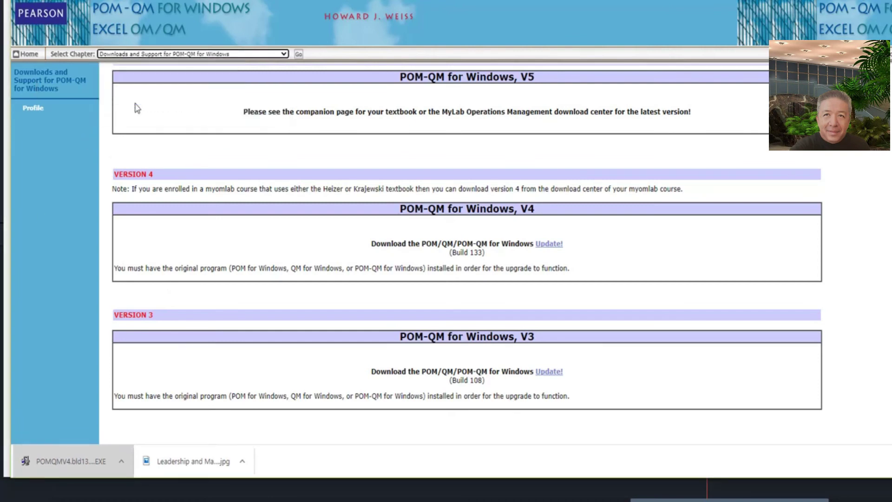
pyautogui.click(136, 55)
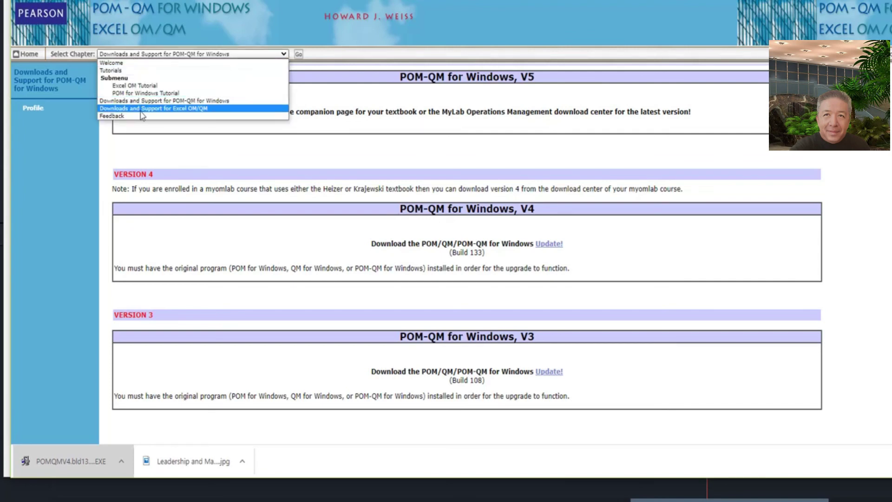
pyautogui.click(13, 221)
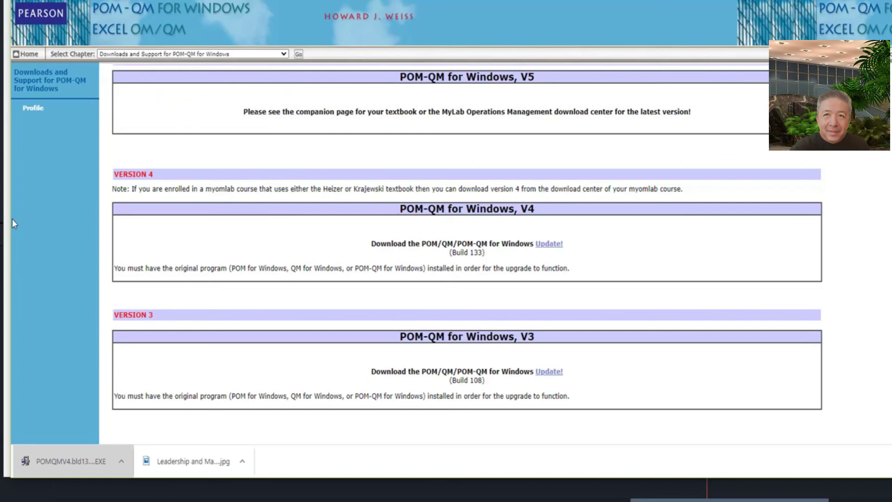